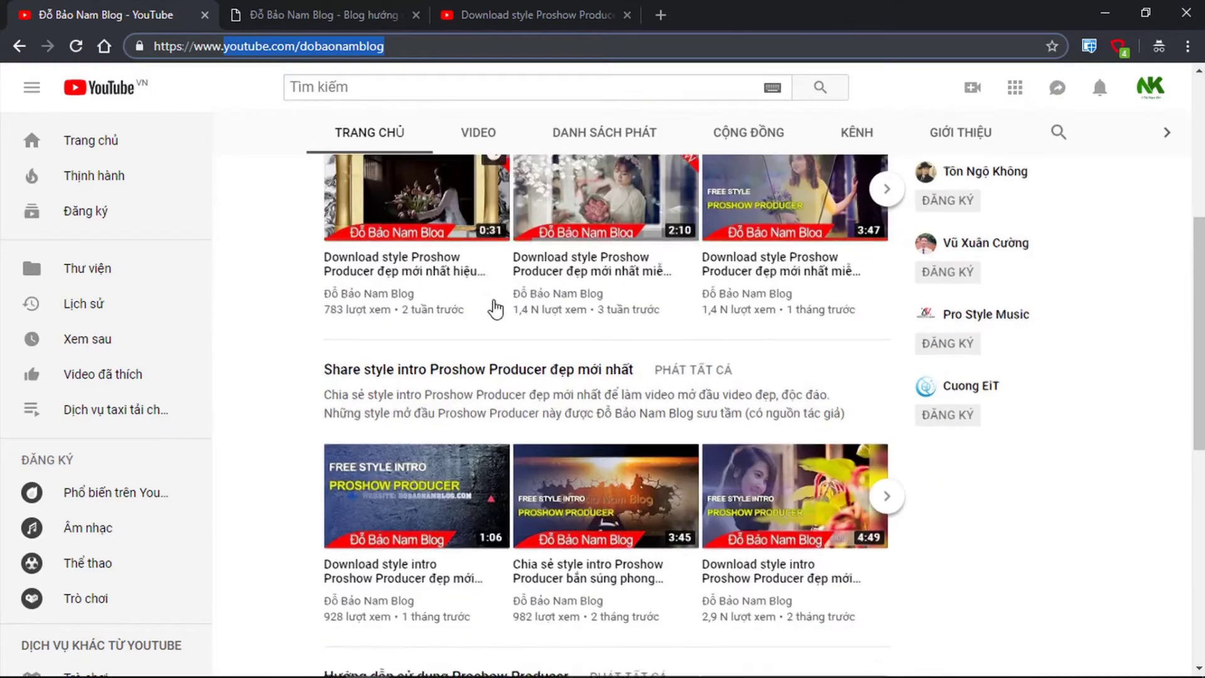
# Look over the blog's home page and latest posts, the YouTube channel page, and the glass lenses style video.
pyautogui.click(320, 7)
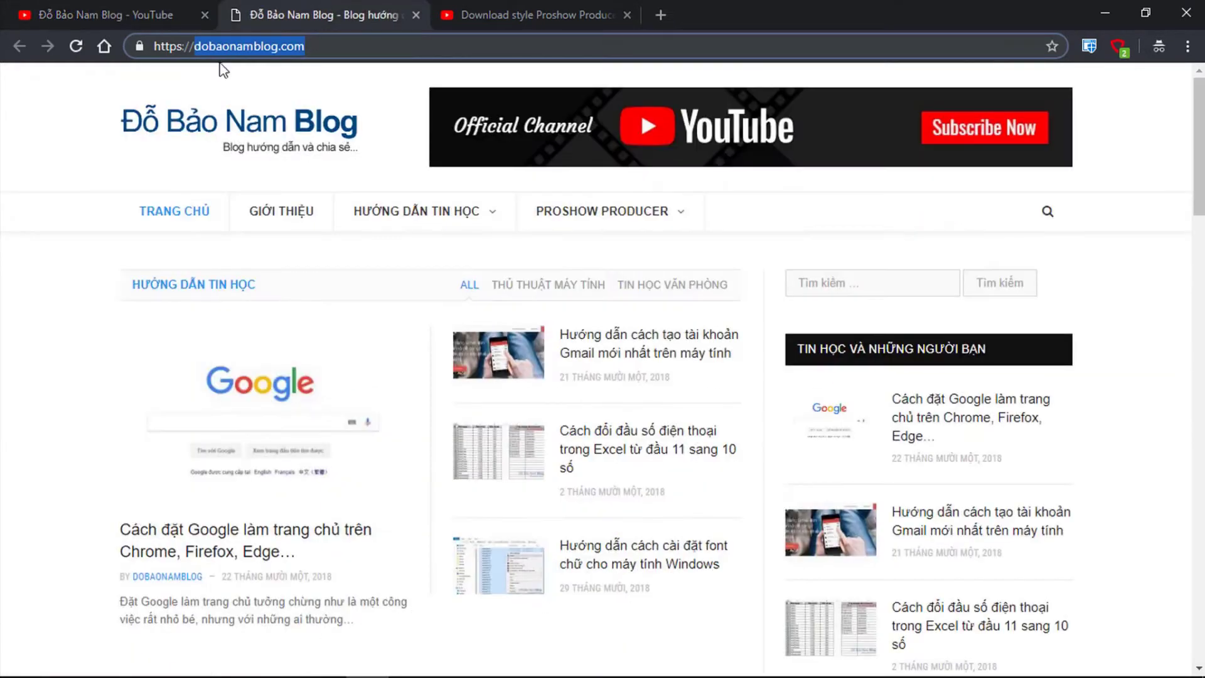
pyautogui.scroll(-10, 341, 287)
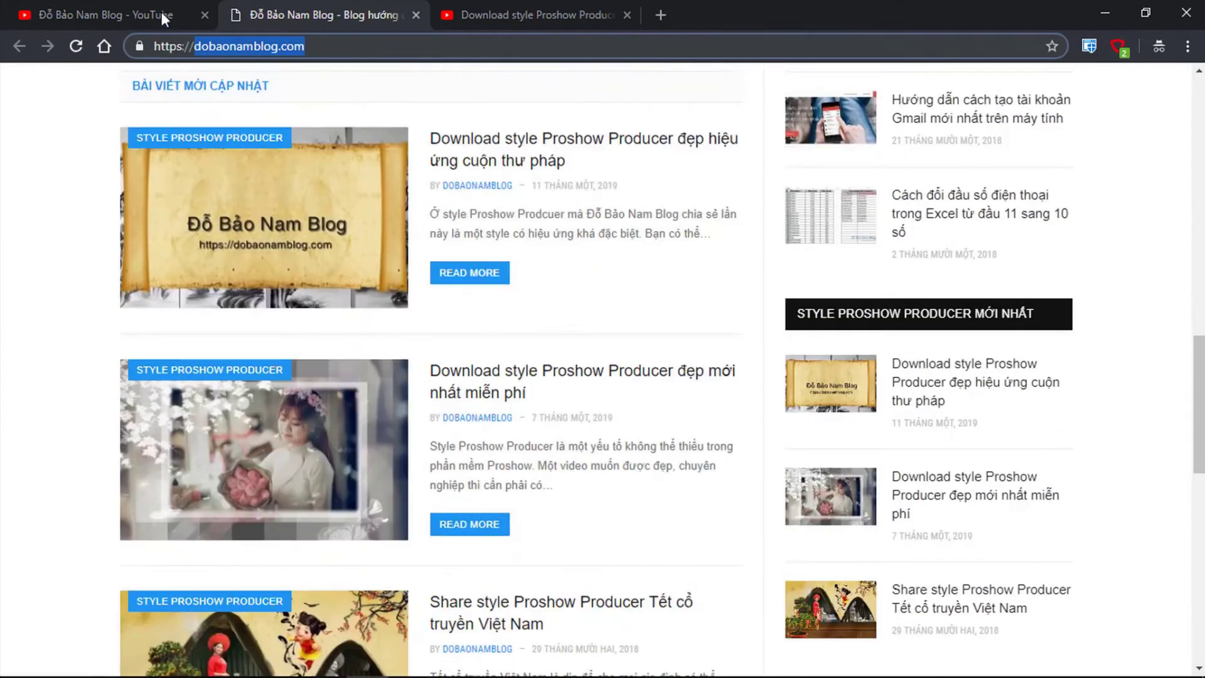
pyautogui.click(162, 13)
pyautogui.click(533, 15)
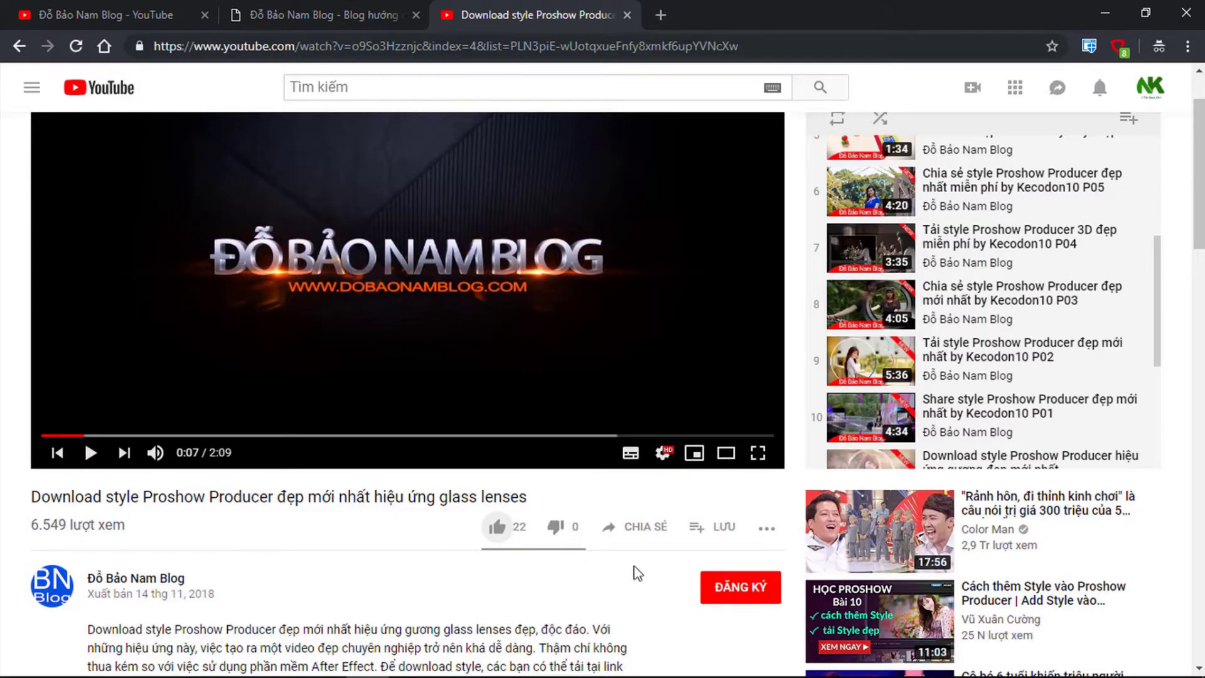
# Subscribe to the video's channel, turn on notifications for every new video, and like the video.
pyautogui.click(761, 593)
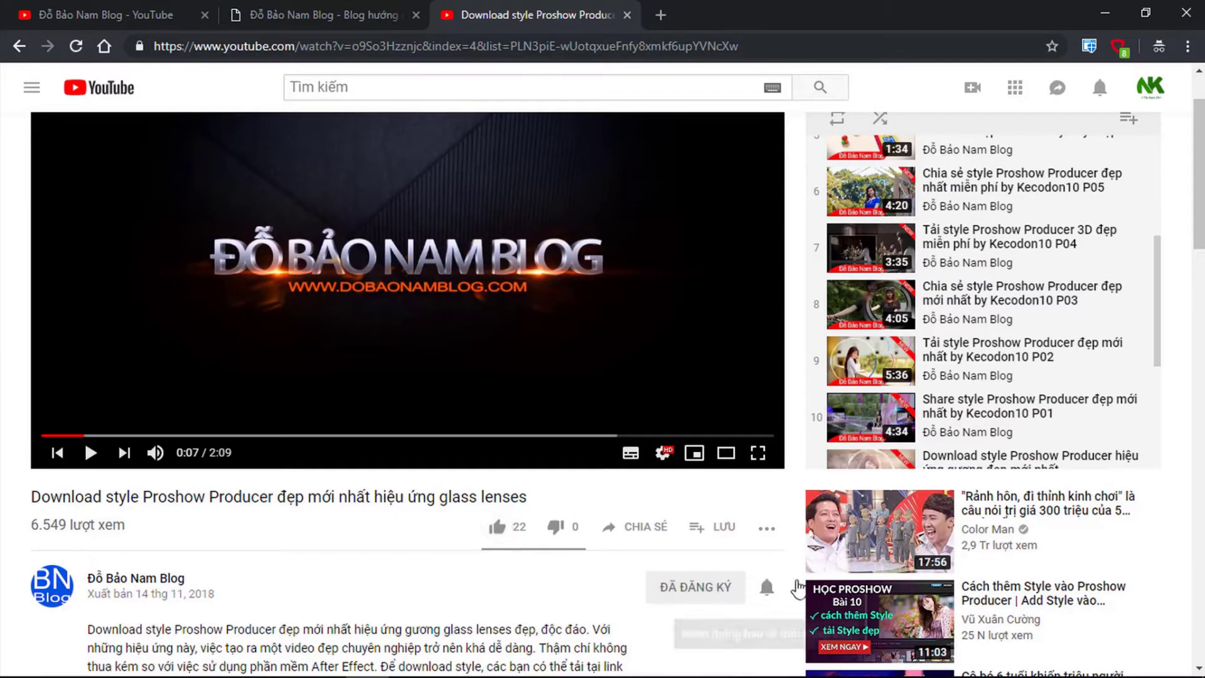
pyautogui.click(764, 582)
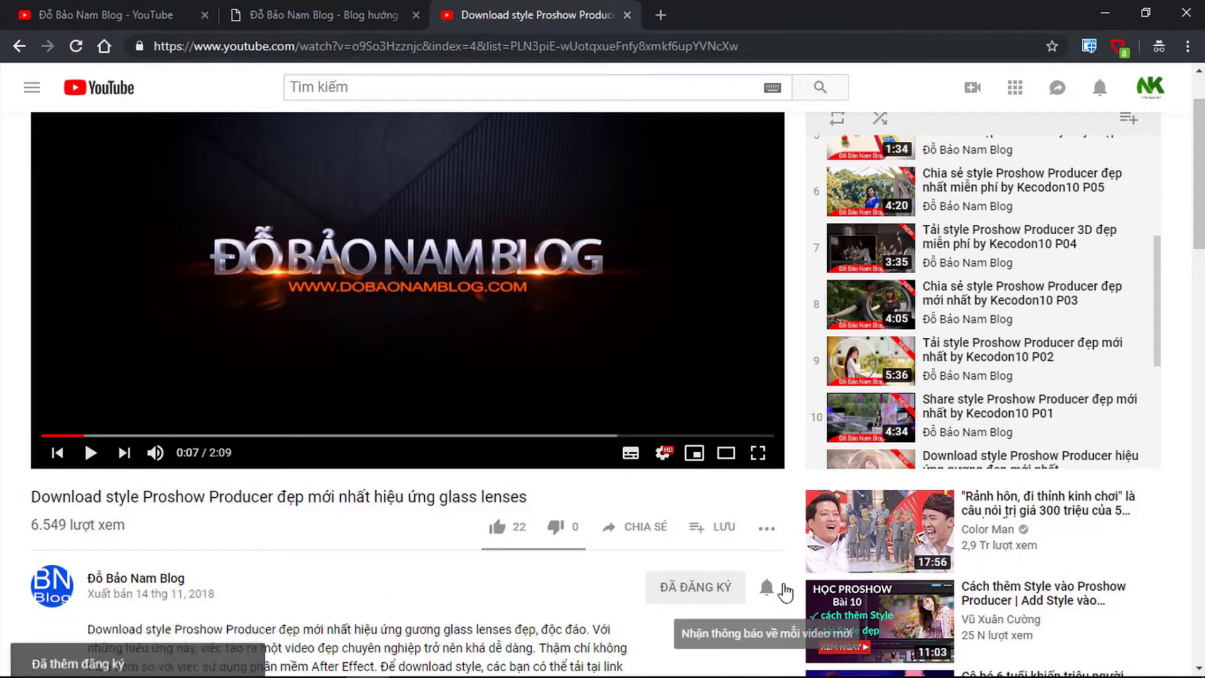
pyautogui.click(766, 593)
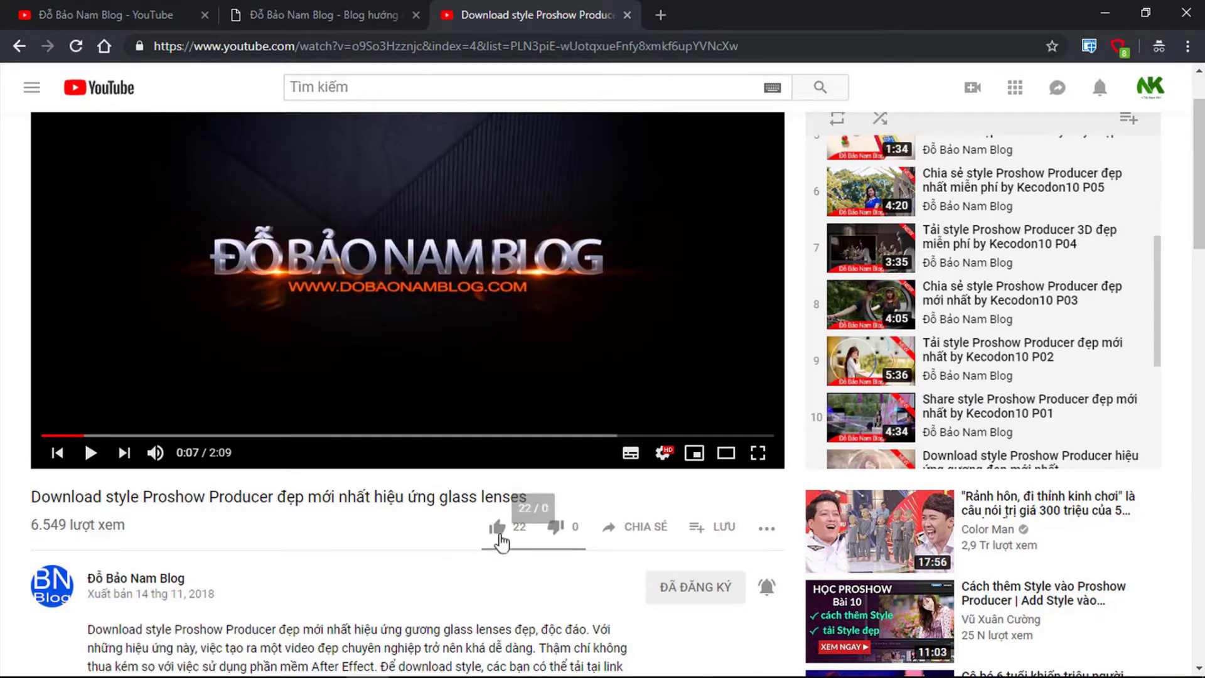
pyautogui.click(498, 534)
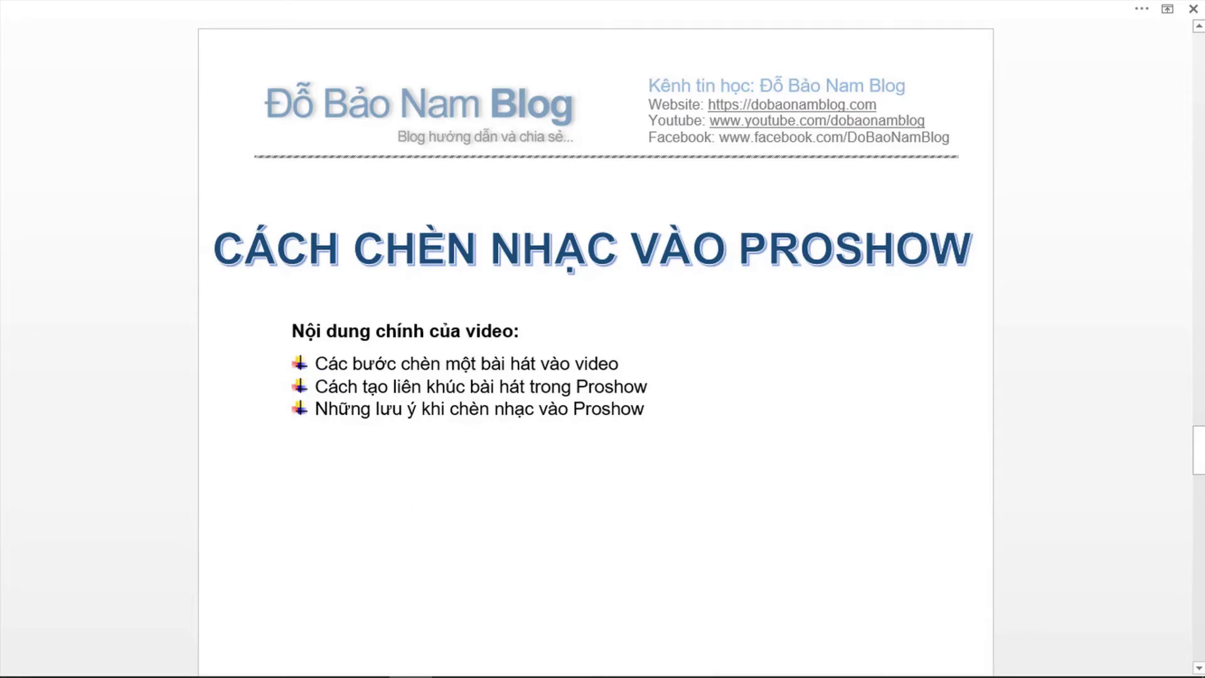
# Switch to ProShow Producer and set slide 2's duration to 15 seconds.
pyautogui.click(503, 667)
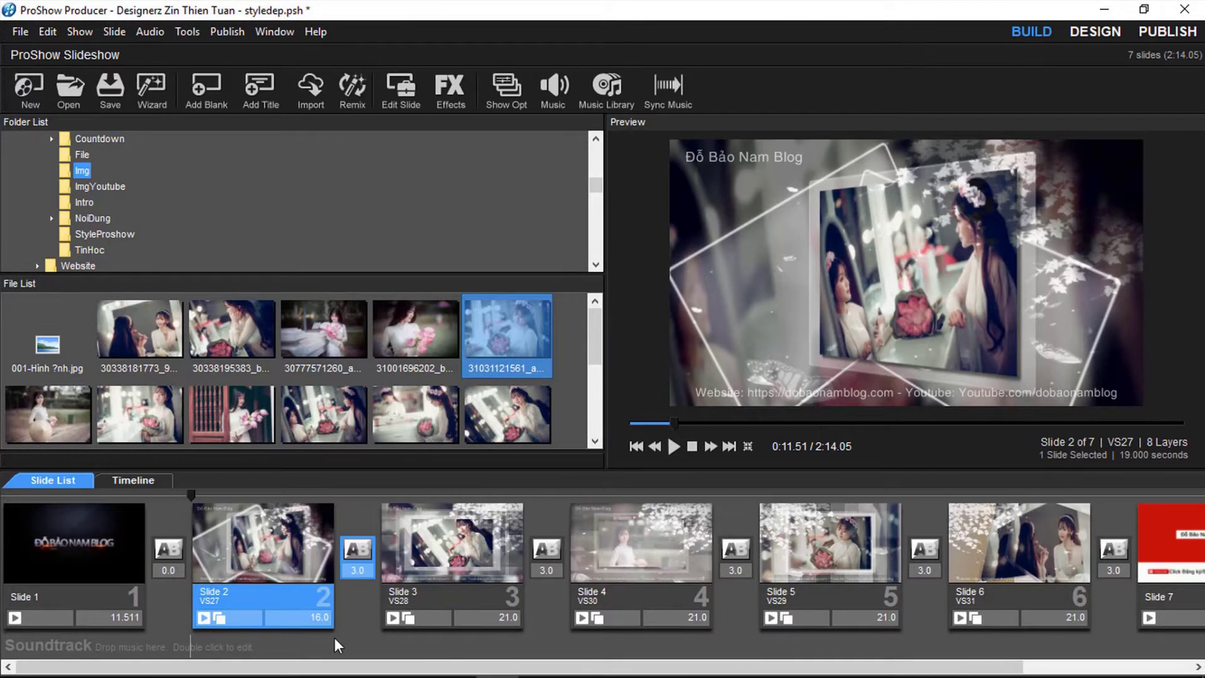
pyautogui.click(317, 618)
pyautogui.write('15')
pyautogui.click(298, 567)
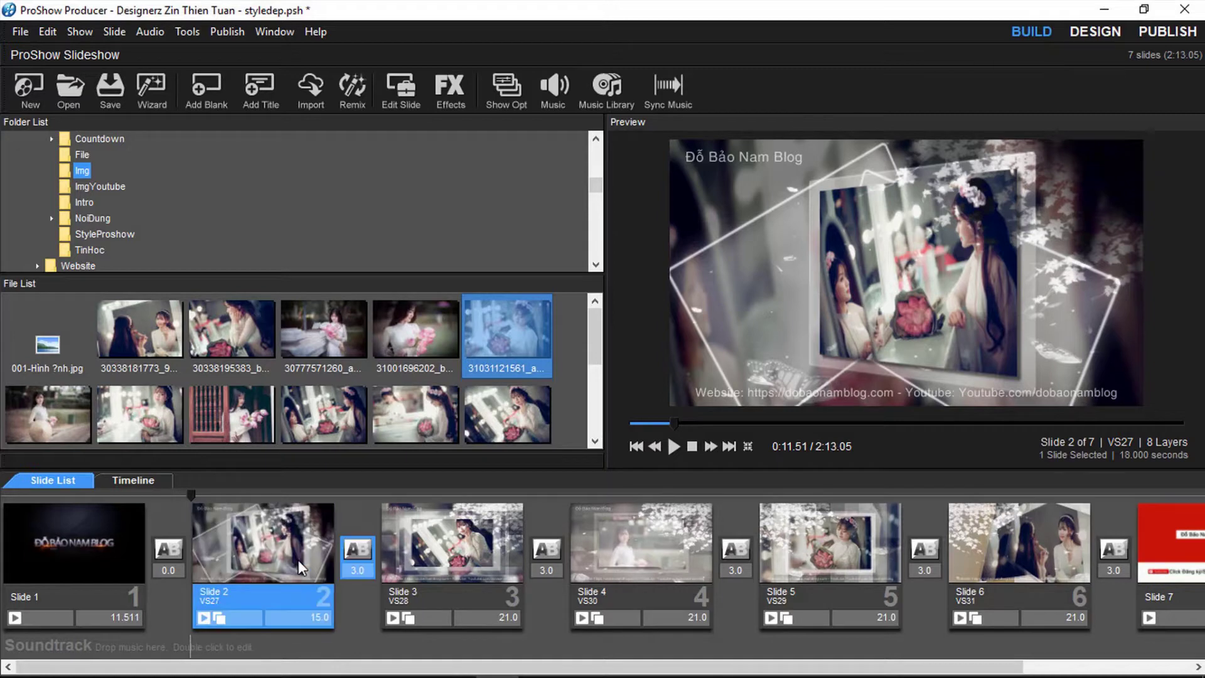
# View the show-wide soundtrack settings in Show Options.
pyautogui.moveTo(486, 669); pyautogui.dragTo(227, 651)
pyautogui.doubleClick(58, 644)
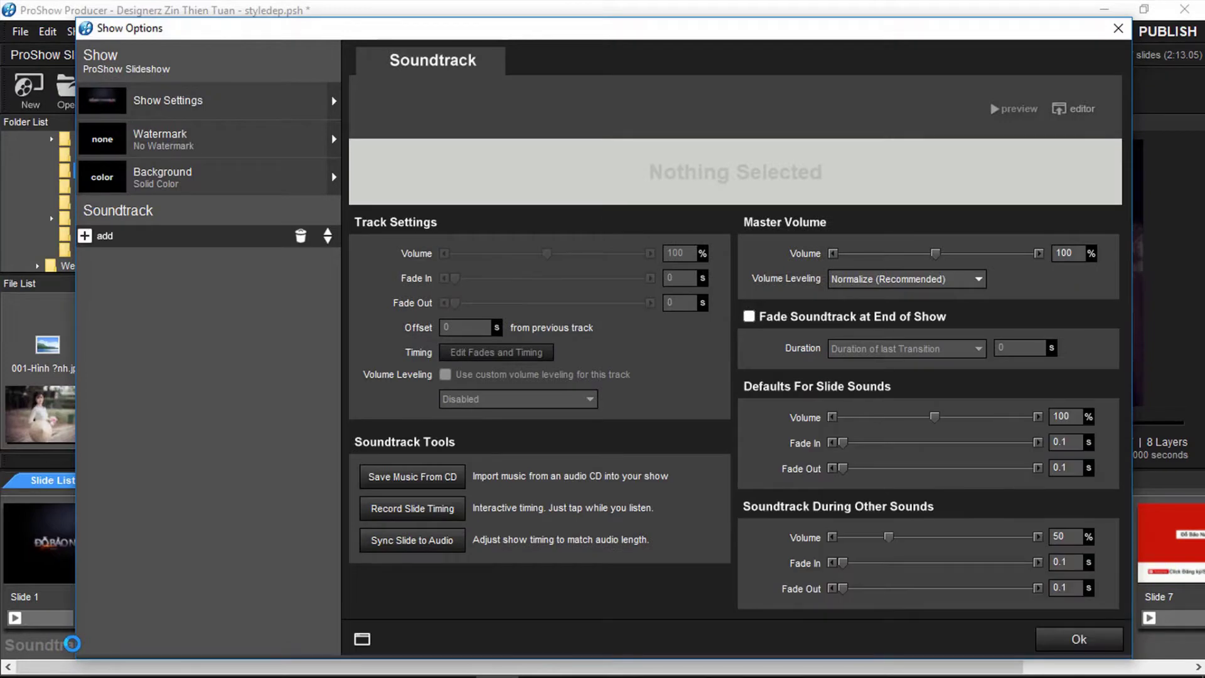
pyautogui.click(1118, 28)
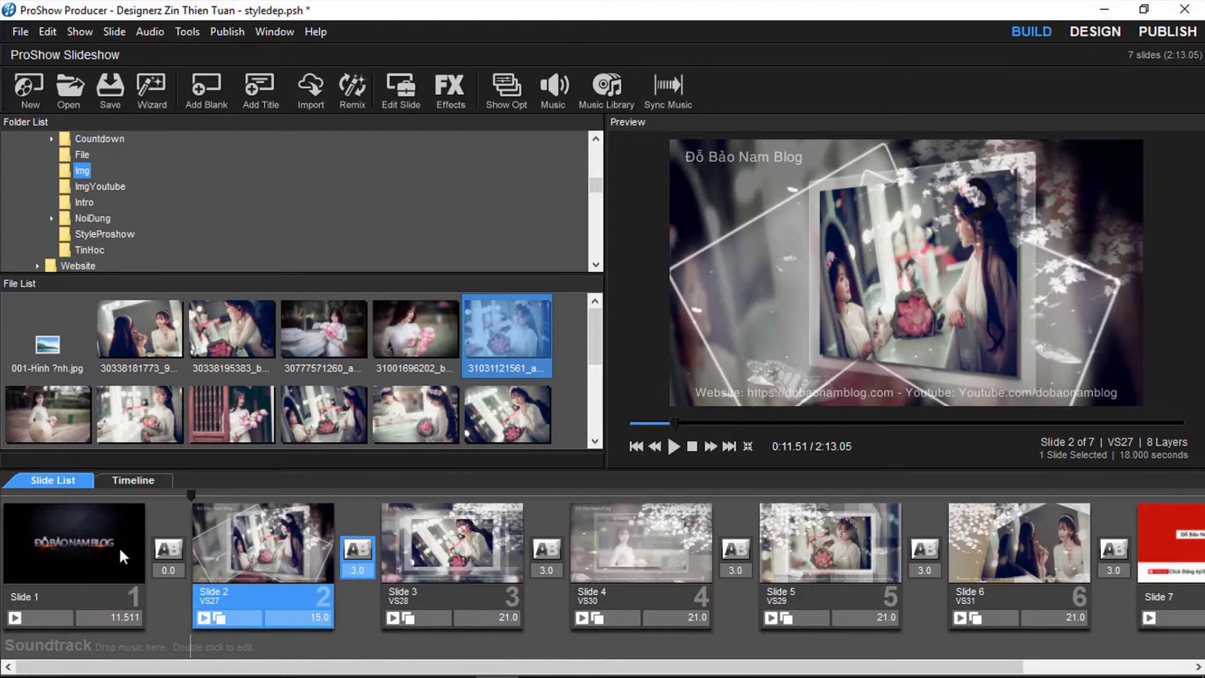
pyautogui.click(92, 545)
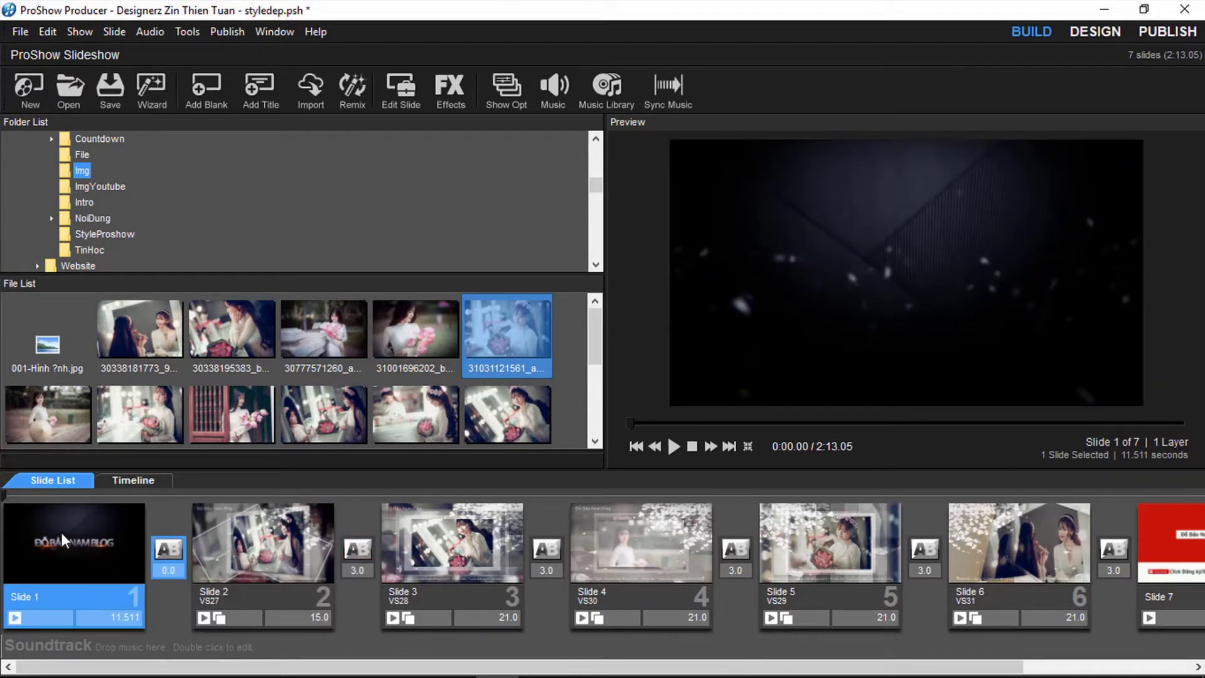
pyautogui.click(234, 541)
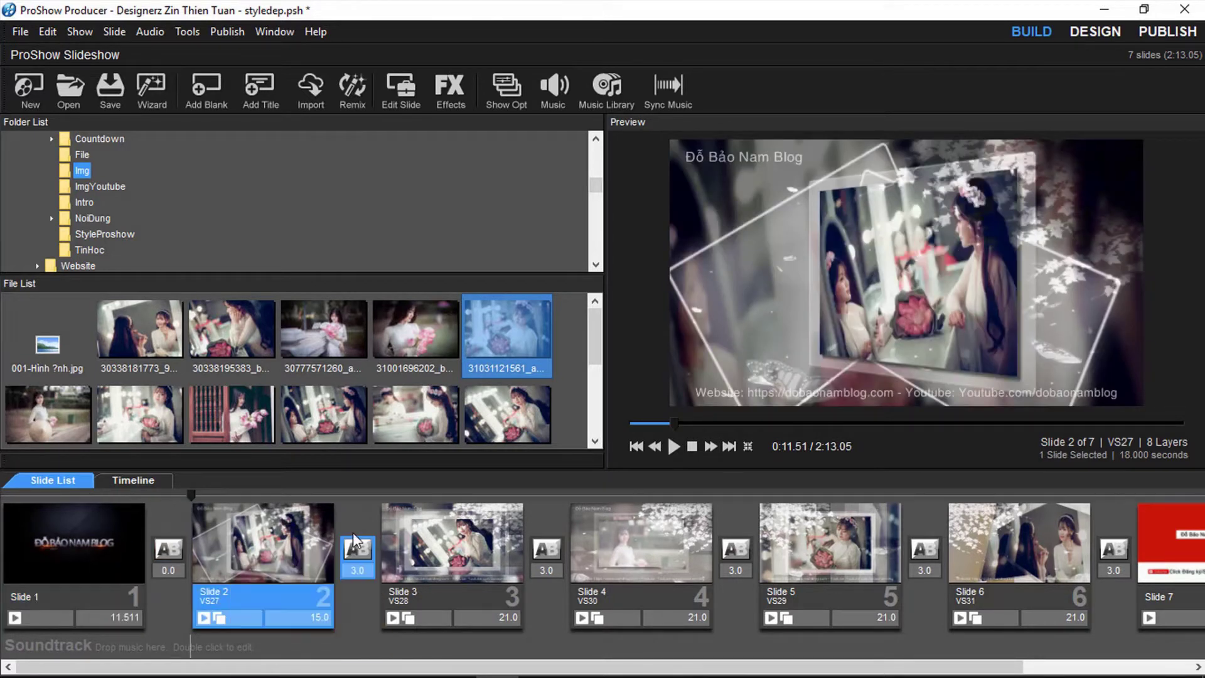
pyautogui.doubleClick(242, 529)
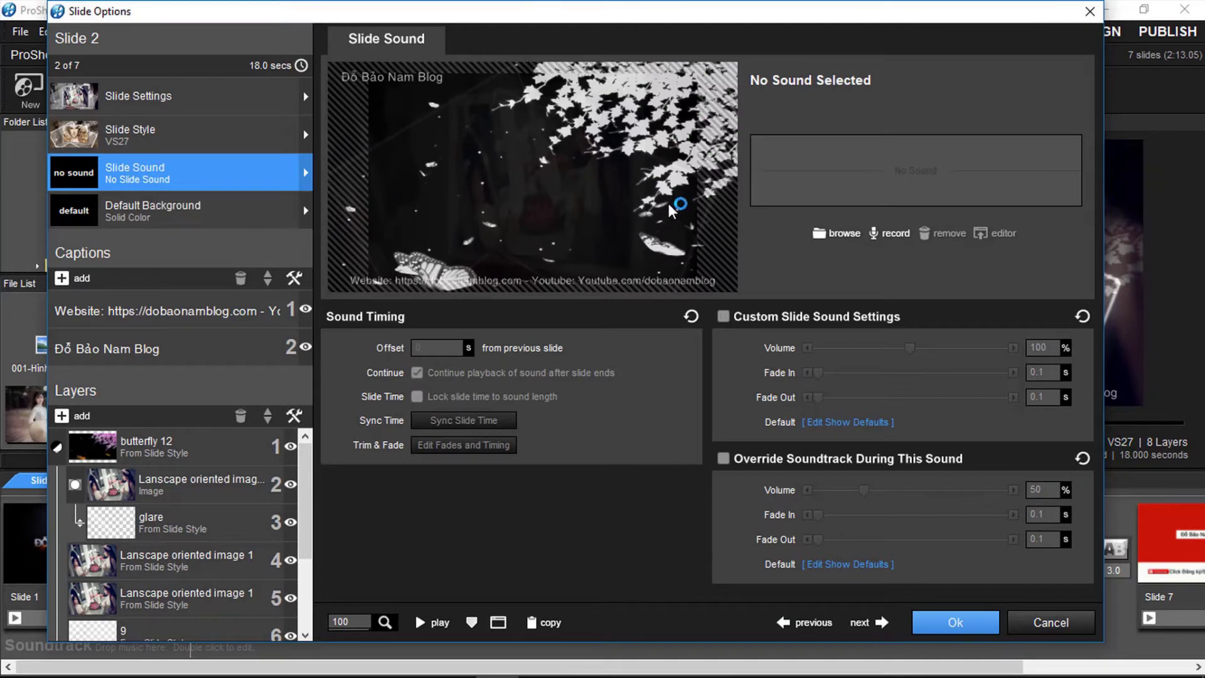
pyautogui.click(844, 234)
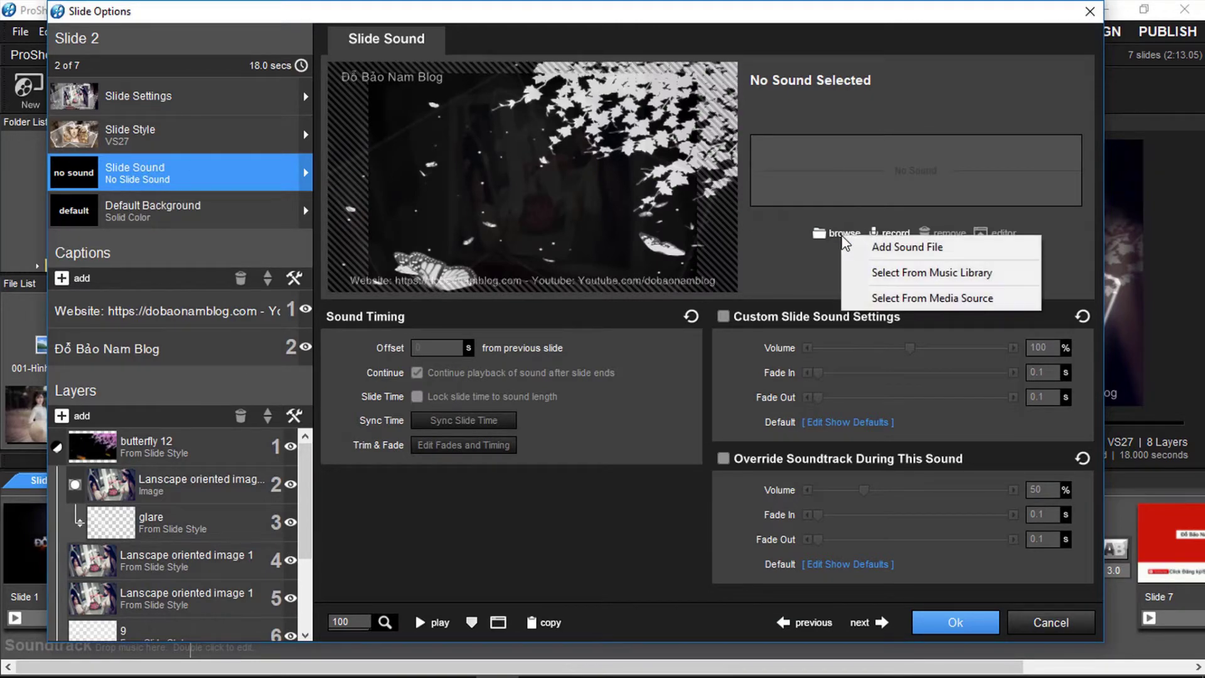
pyautogui.click(872, 246)
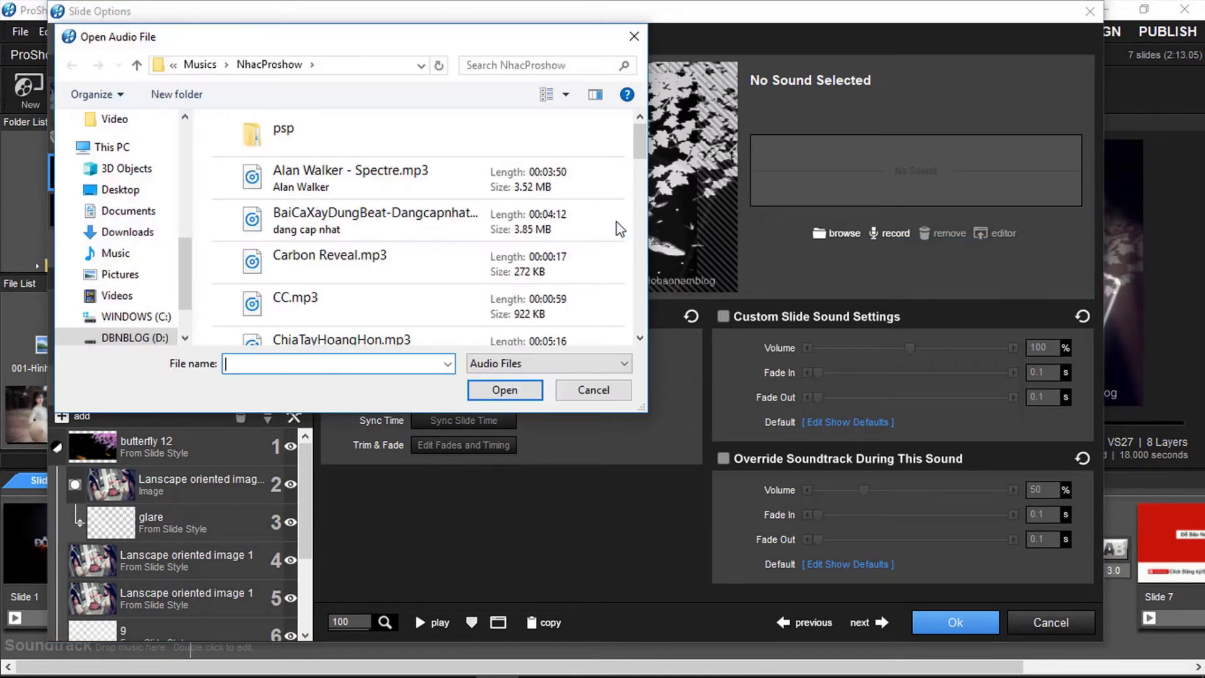
pyautogui.scroll(-10, 408, 214)
pyautogui.scroll(-5, 395, 222)
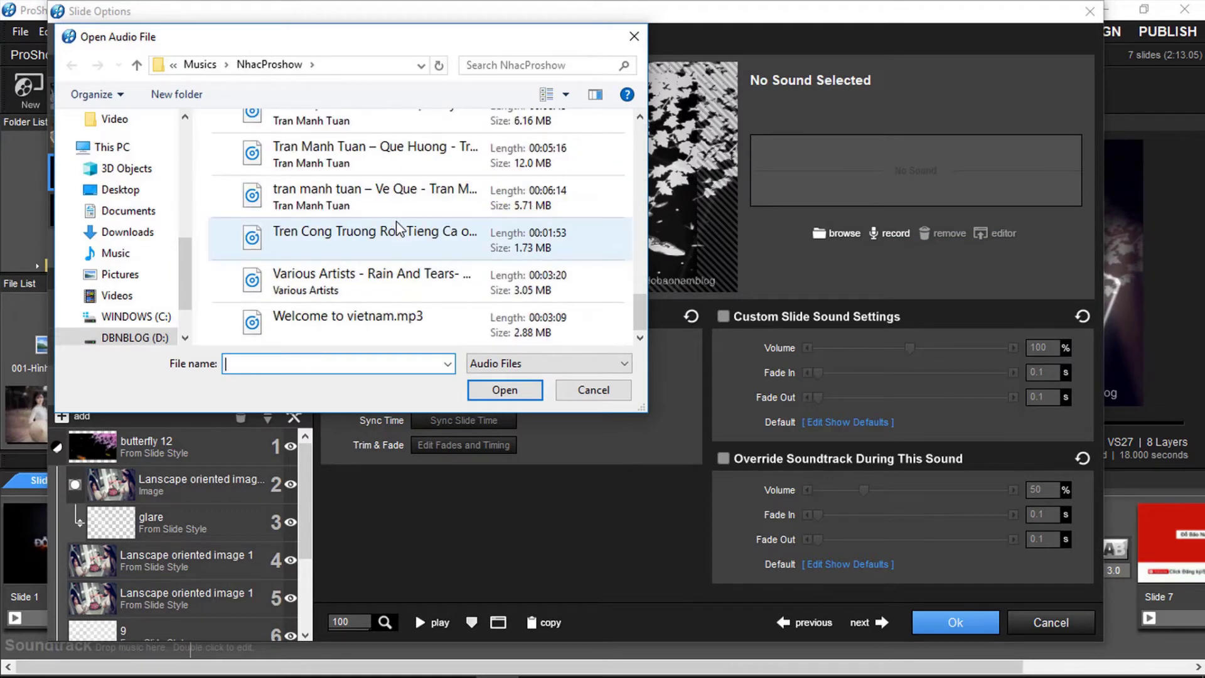
pyautogui.scroll(5, 397, 238)
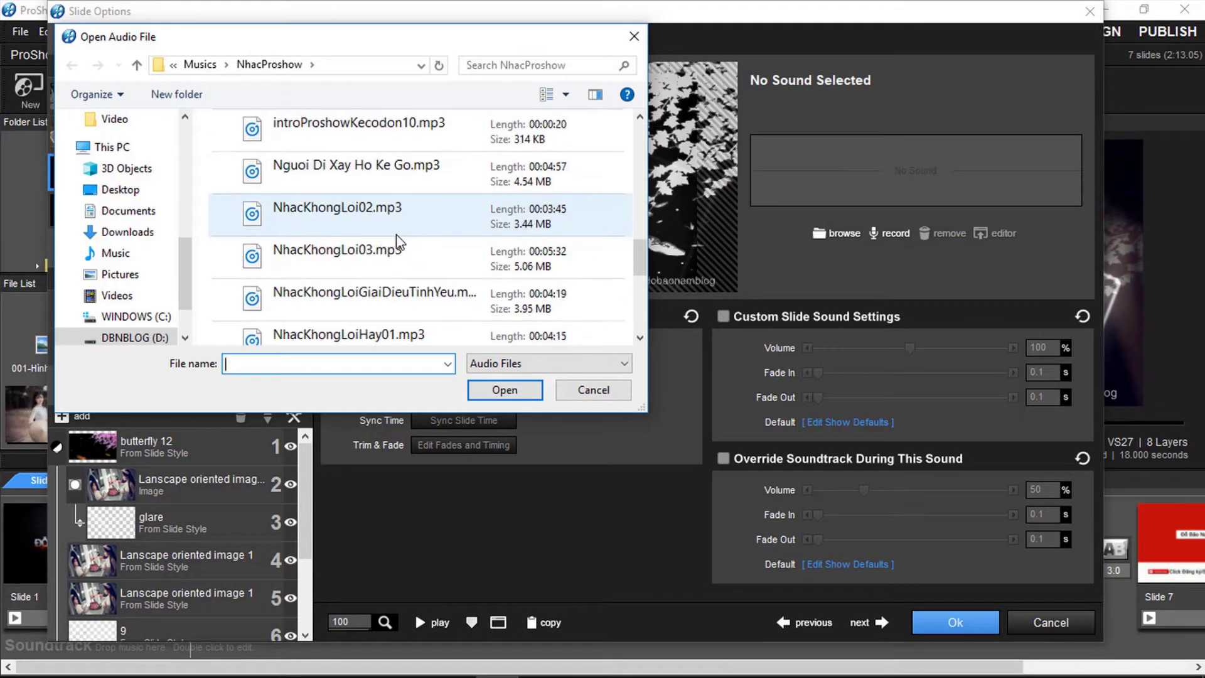
pyautogui.click(640, 39)
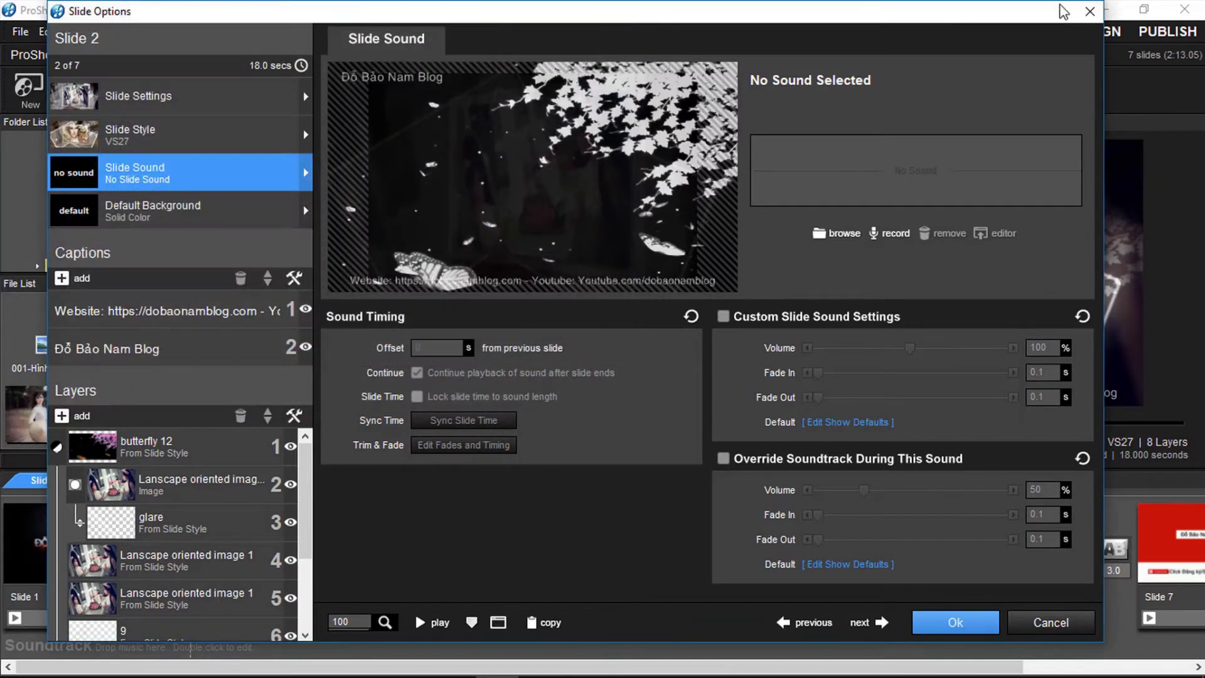
pyautogui.click(1090, 11)
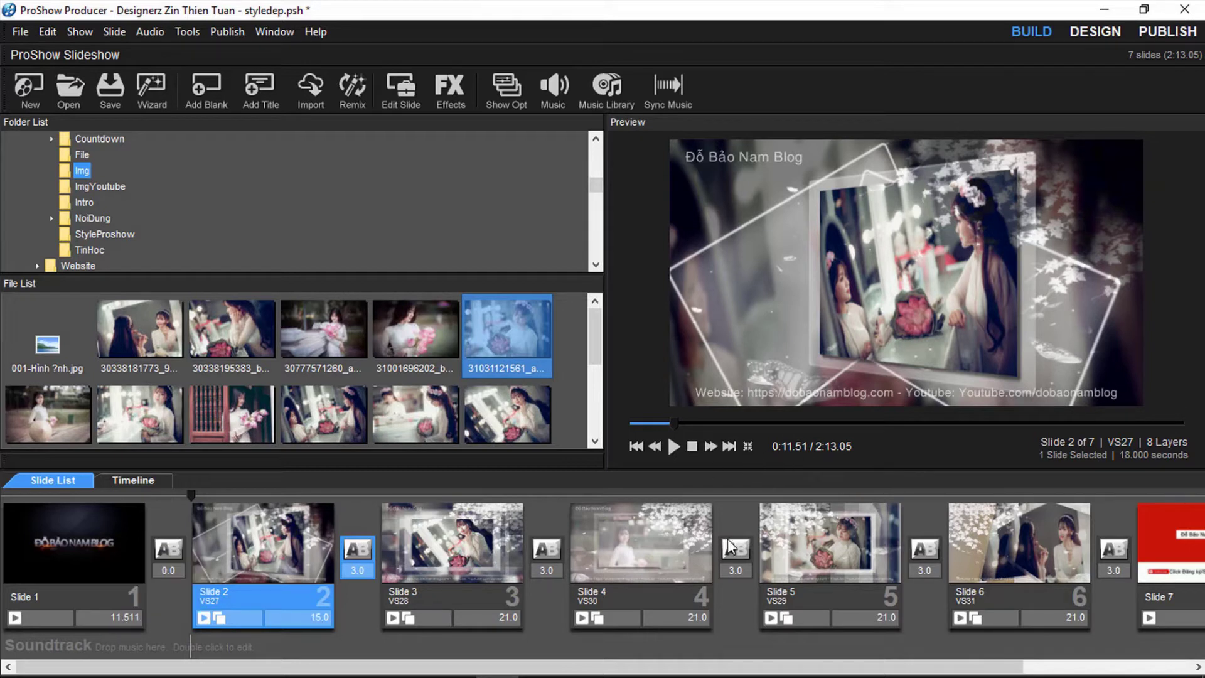
# Set slide 2's duration to 16 seconds.
pyautogui.click(321, 618)
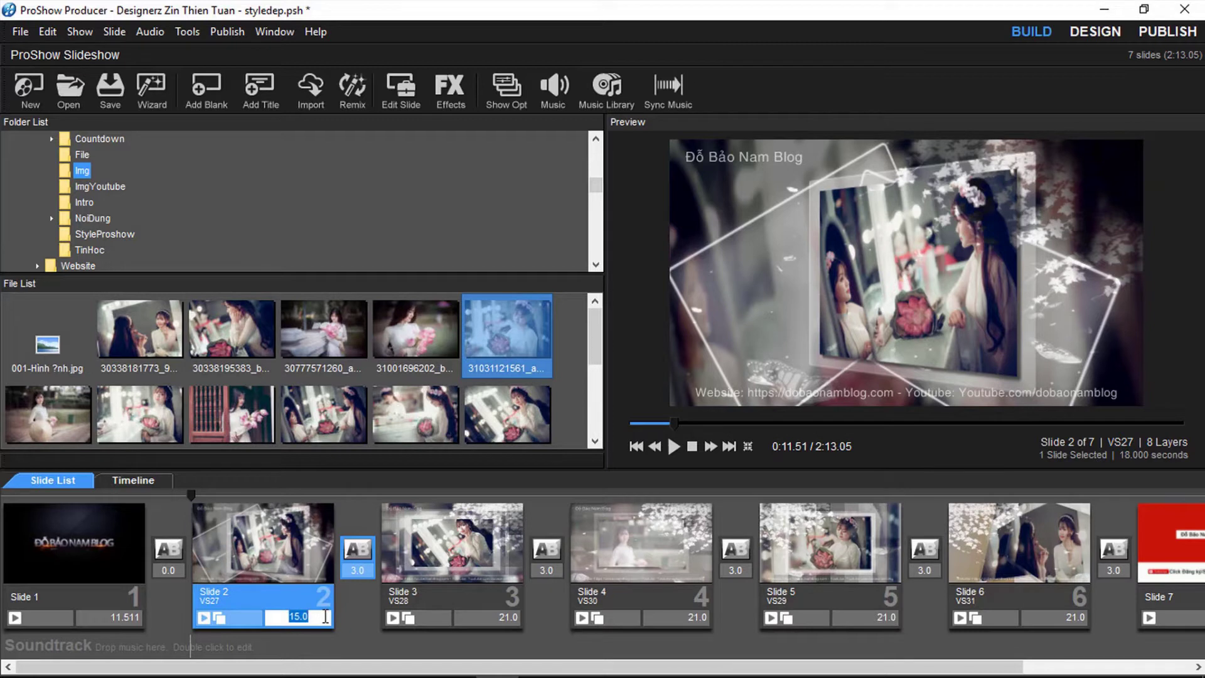
pyautogui.write('16')
pyautogui.click(239, 535)
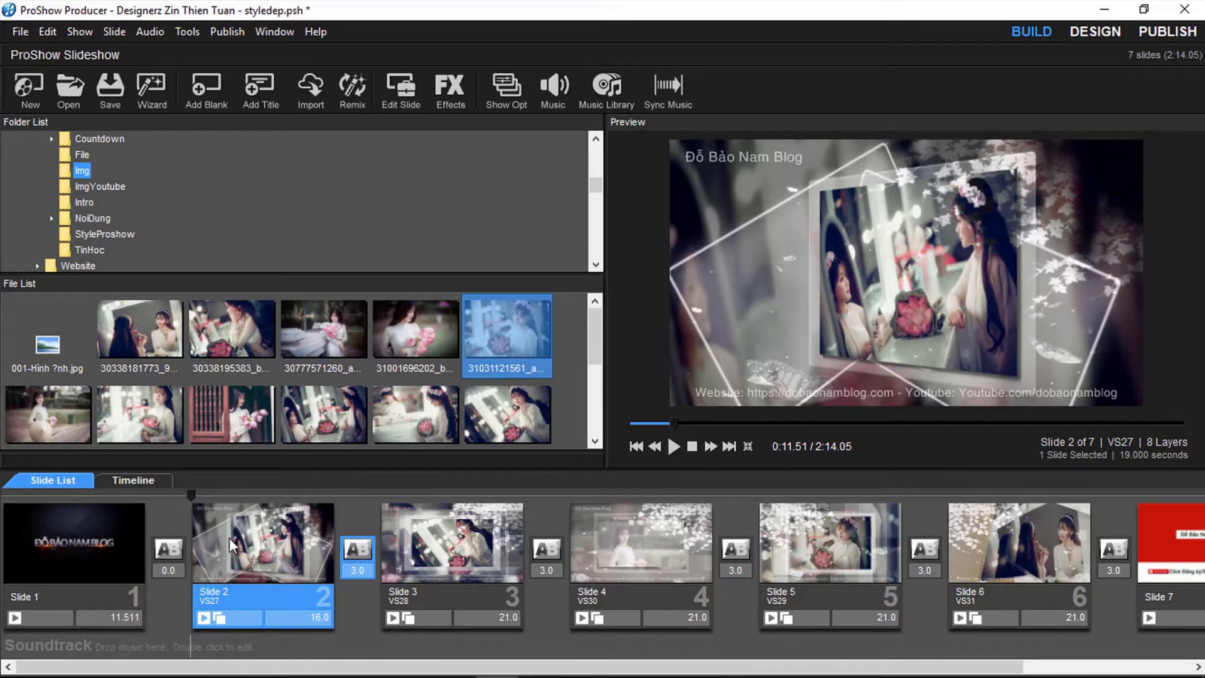
# Review the intro on slide 1 and the closing slide 7 in the preview.
pyautogui.click(95, 545)
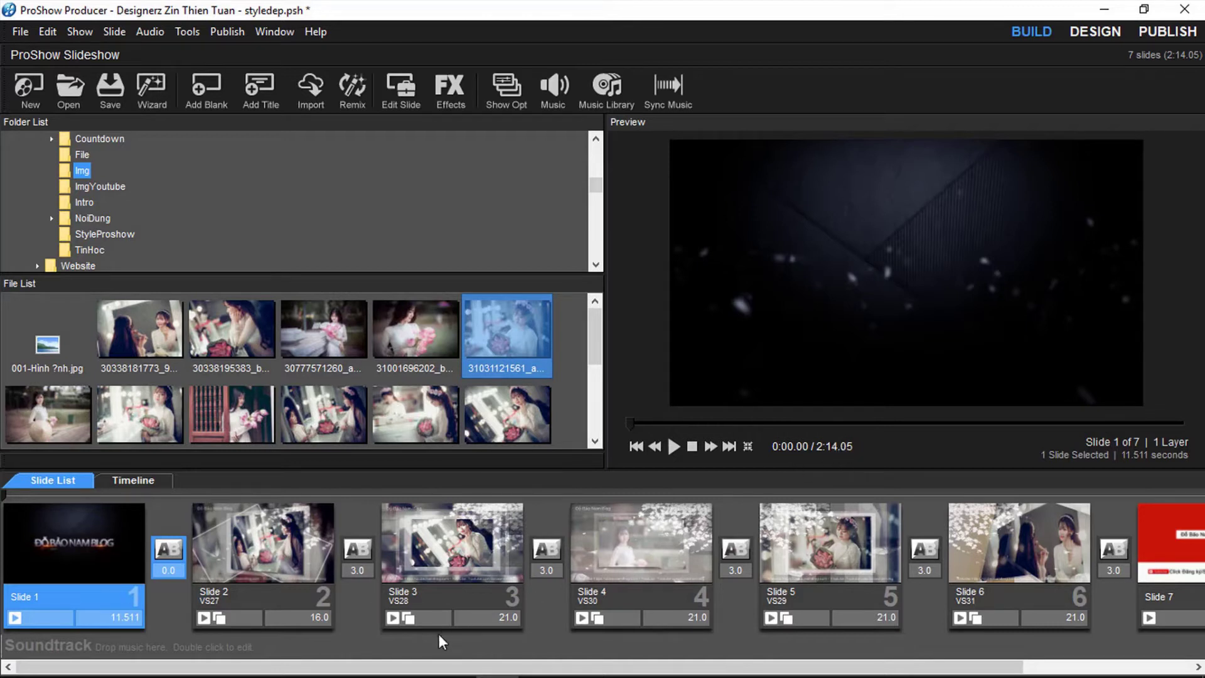
pyautogui.moveTo(432, 670); pyautogui.dragTo(810, 670)
pyautogui.click(1040, 546)
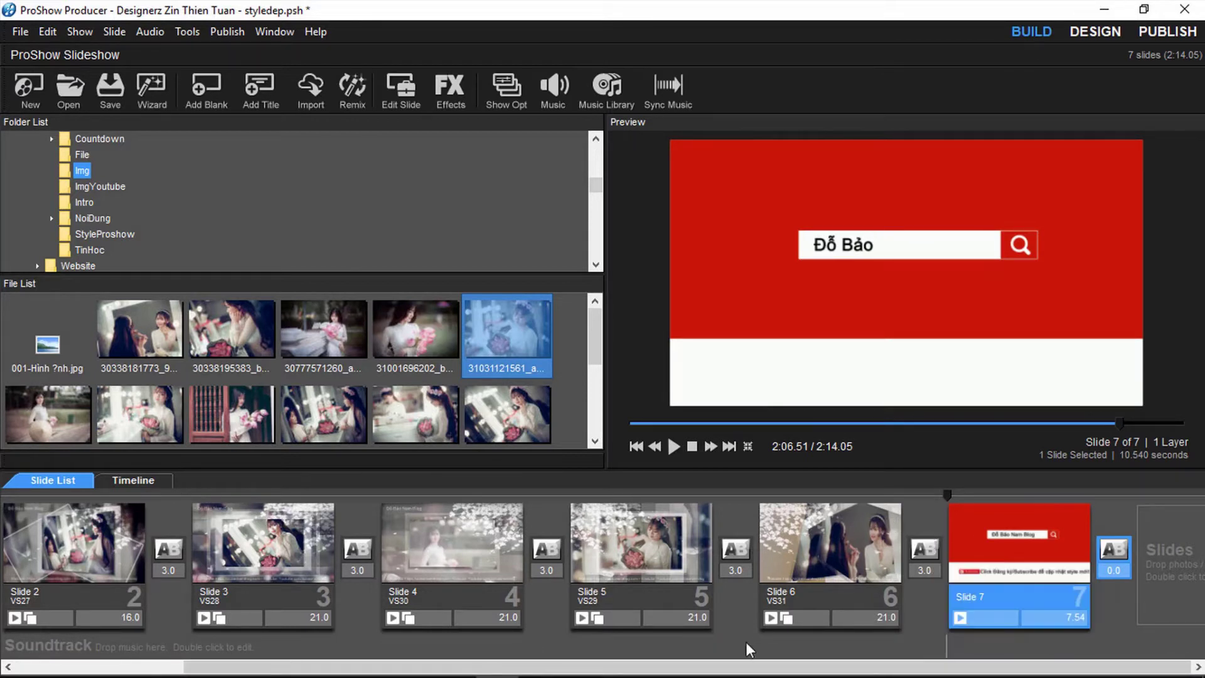
pyautogui.moveTo(726, 670); pyautogui.dragTo(383, 672)
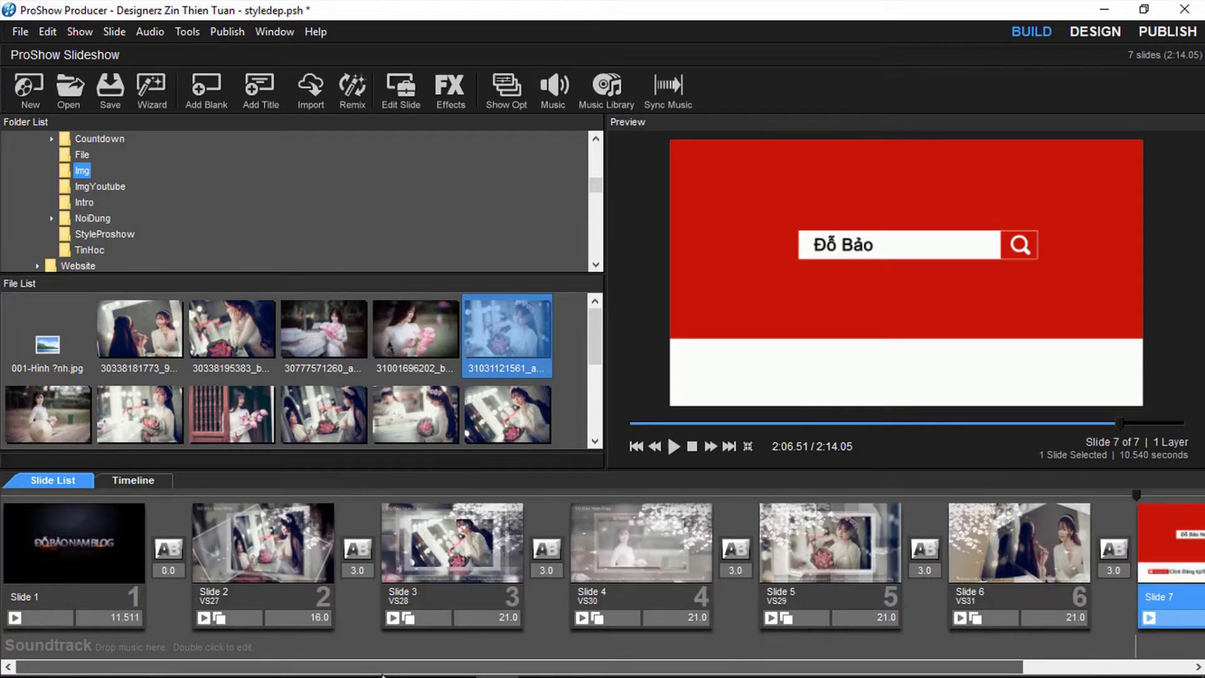
# Add the sound file "The Bluest Star - The 126ers [POP] free music" from the NhacProshow folder as slide 2's slide sound.
pyautogui.doubleClick(246, 521)
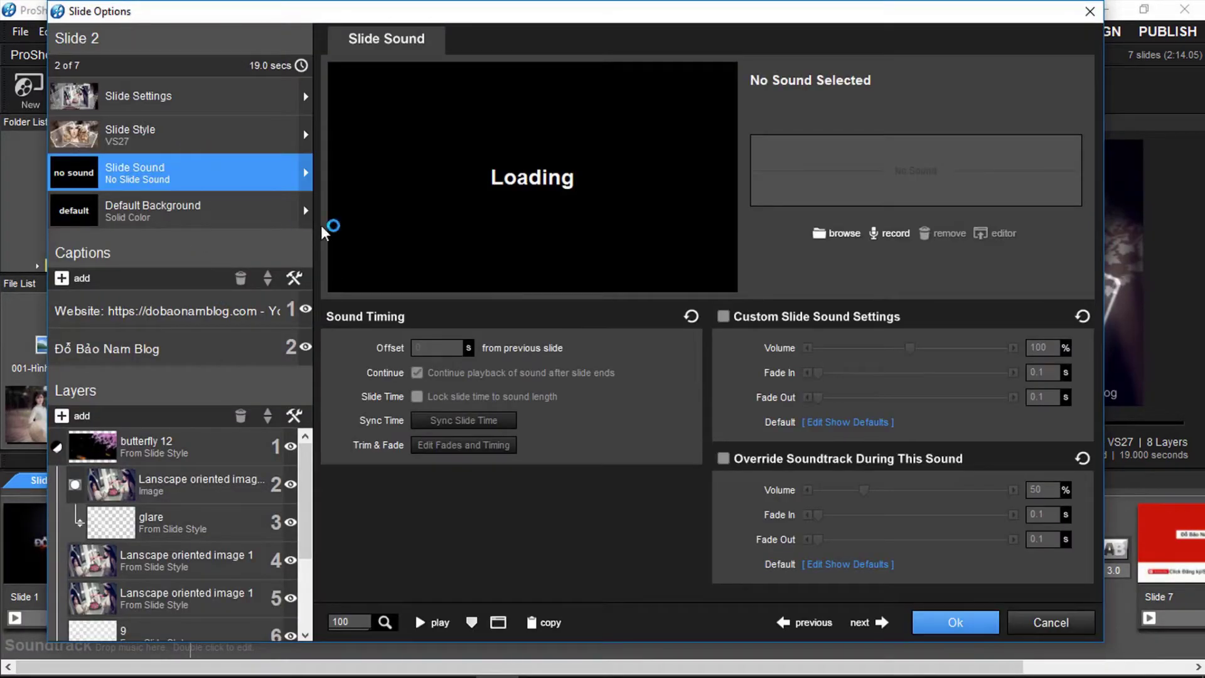
pyautogui.click(844, 234)
pyautogui.click(915, 246)
pyautogui.scroll(-5, 430, 247)
pyautogui.scroll(5, 444, 246)
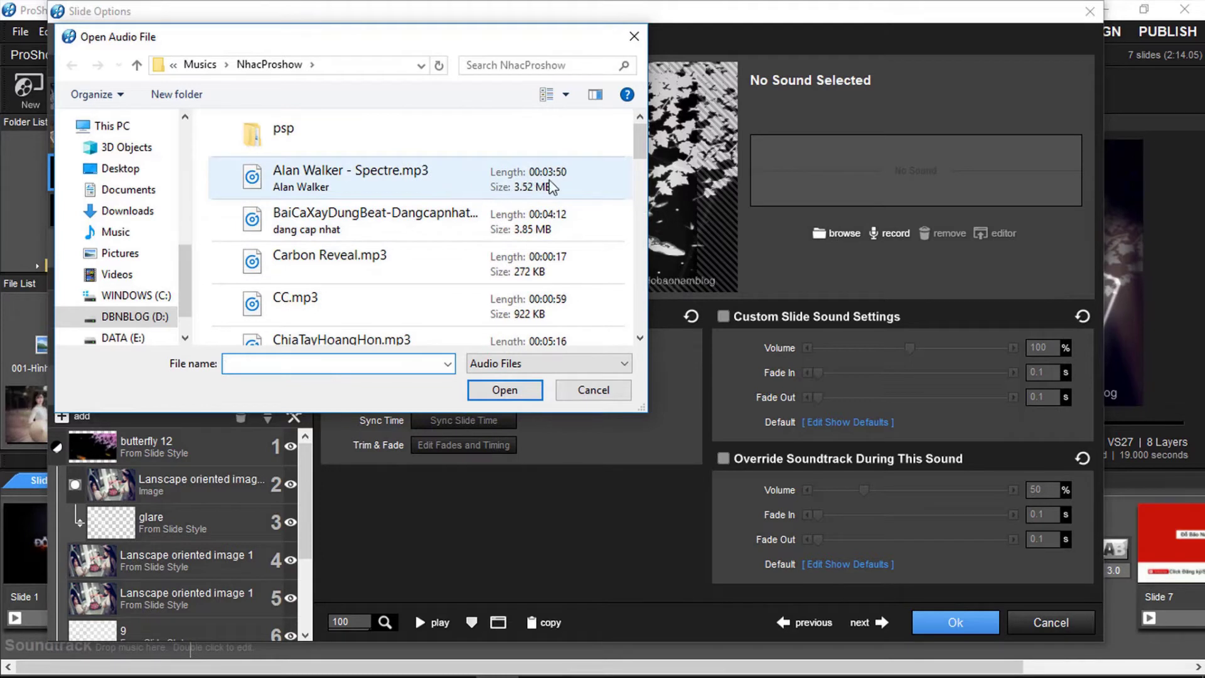
pyautogui.scroll(-5, 555, 185)
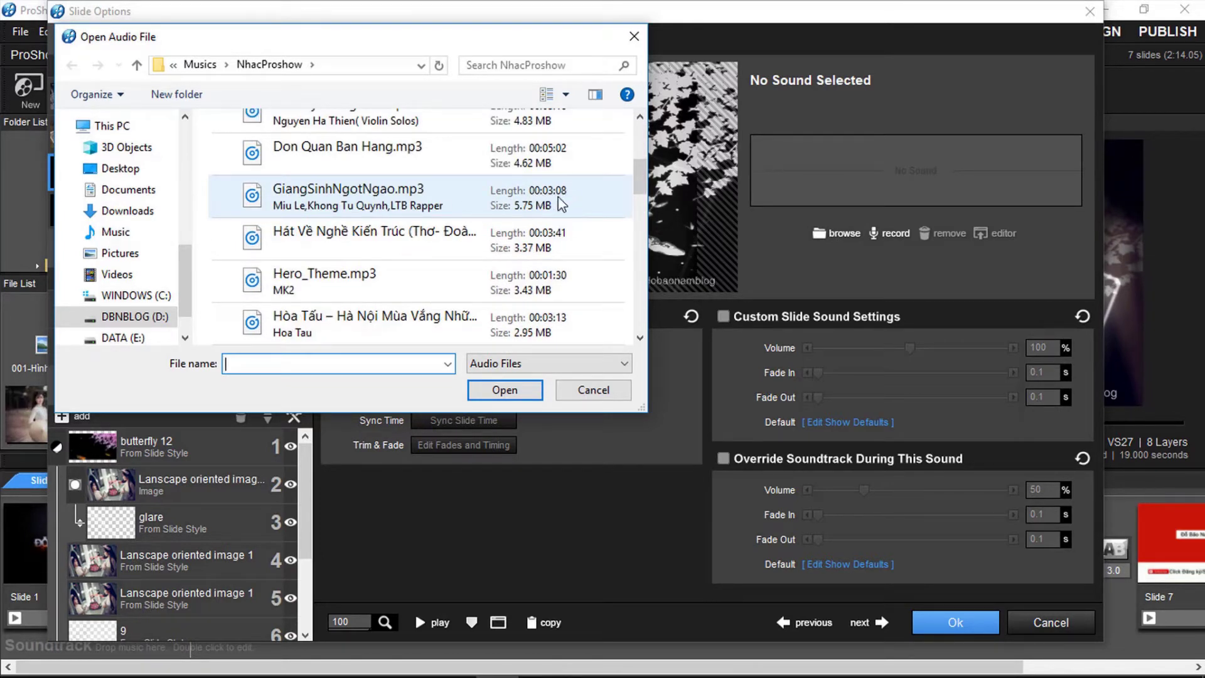
pyautogui.scroll(-3, 558, 207)
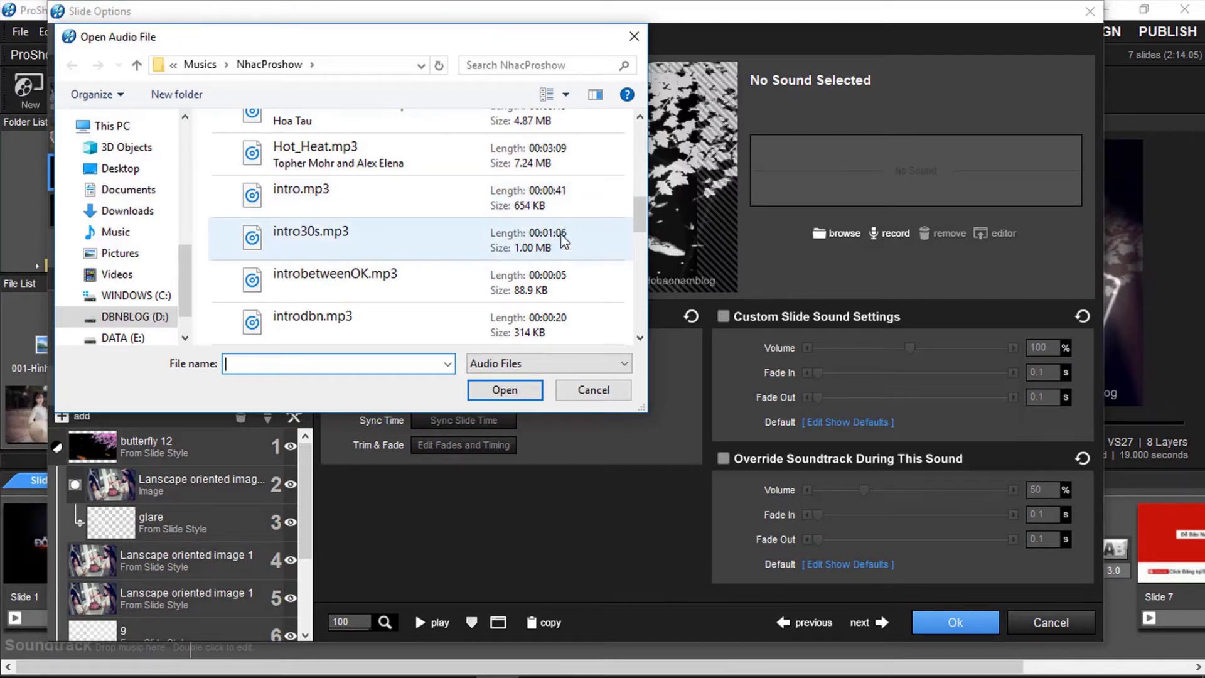
pyautogui.scroll(-2, 553, 238)
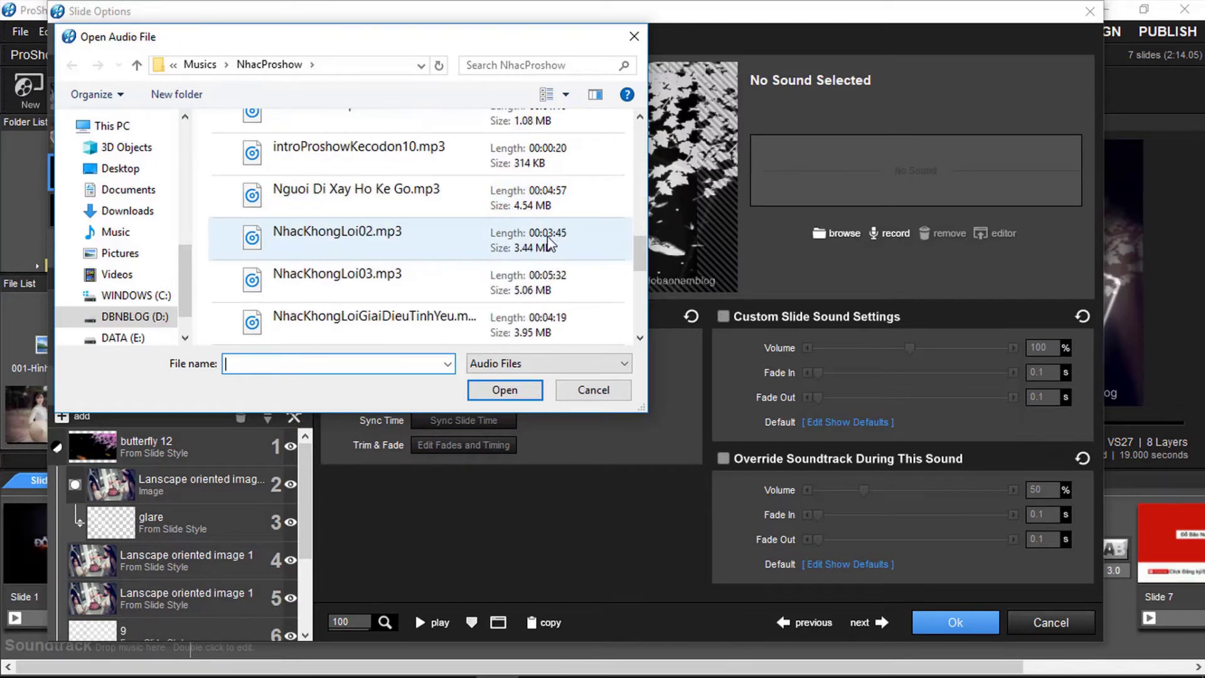
pyautogui.scroll(-1, 420, 273)
pyautogui.scroll(-2, 419, 270)
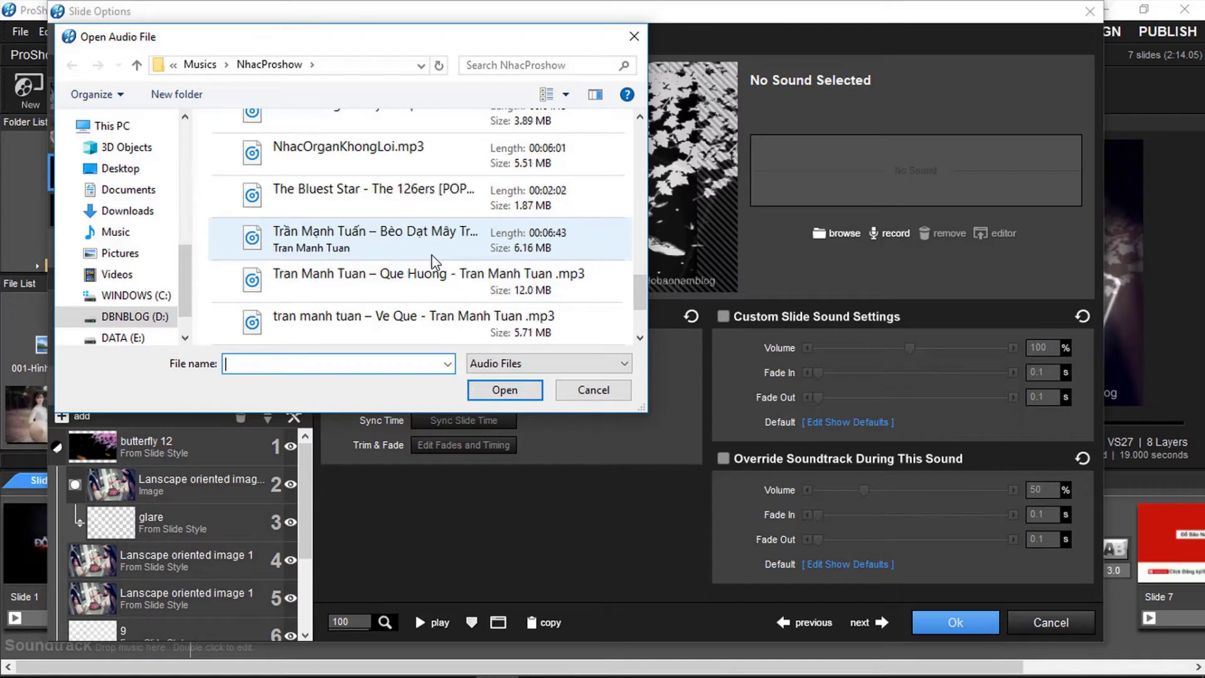
pyautogui.scroll(1, 416, 251)
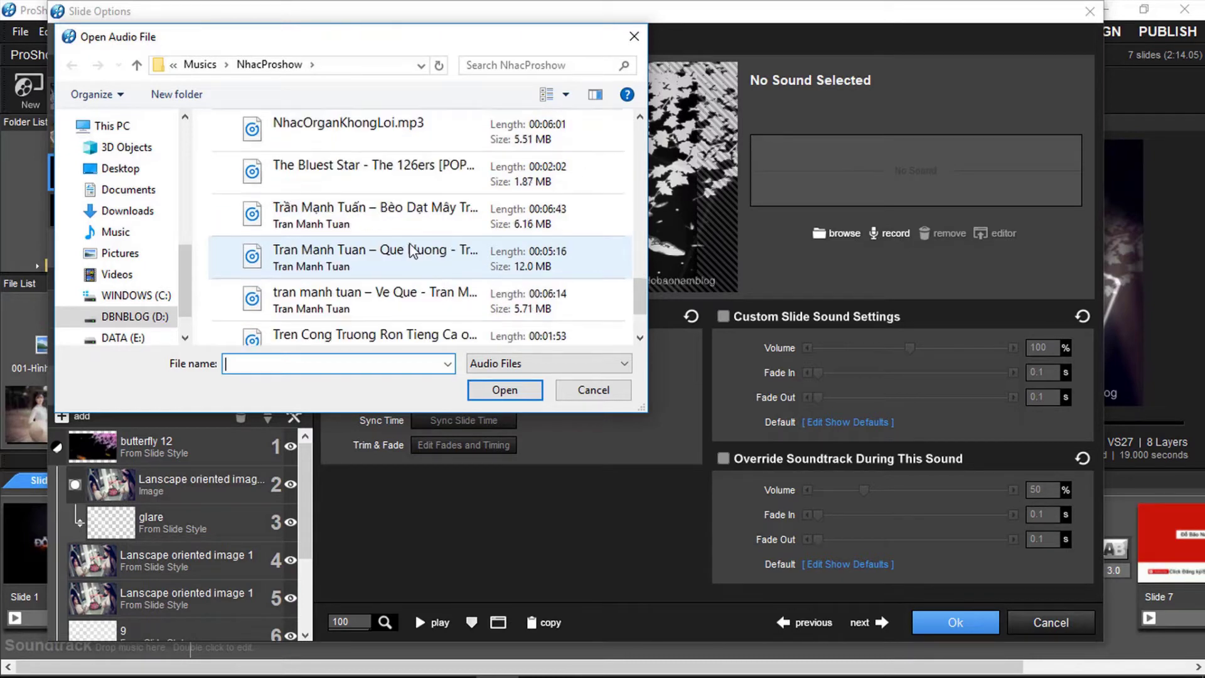
pyautogui.click(351, 182)
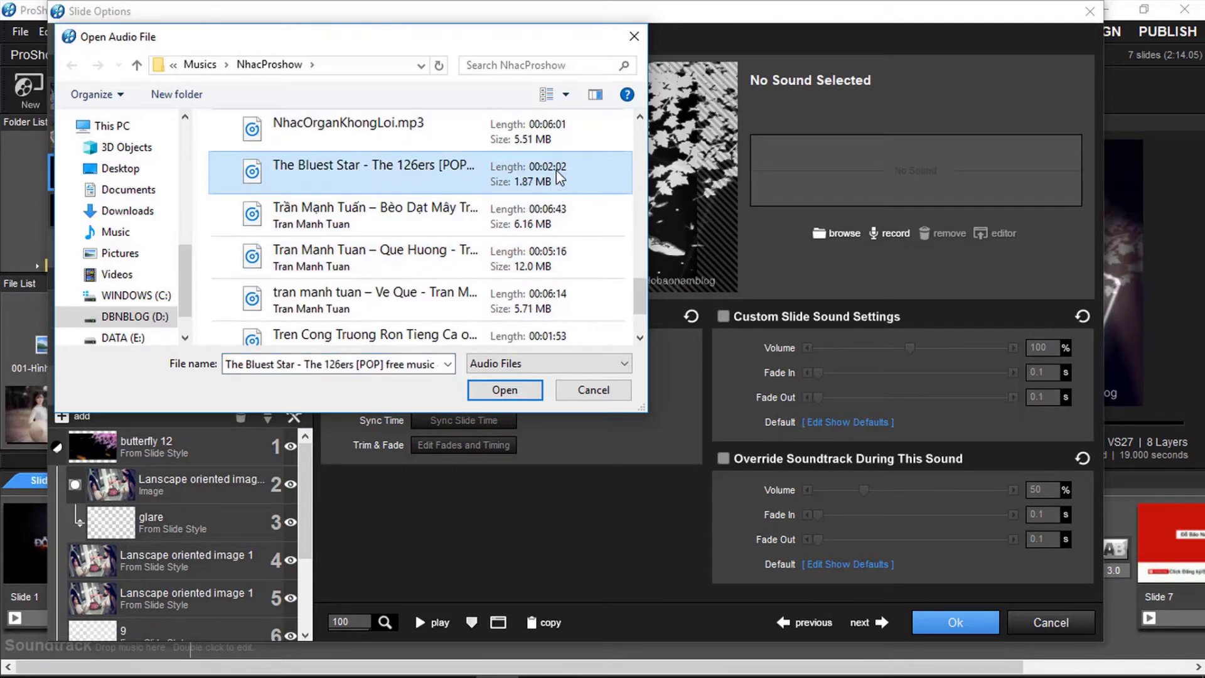
pyautogui.click(505, 390)
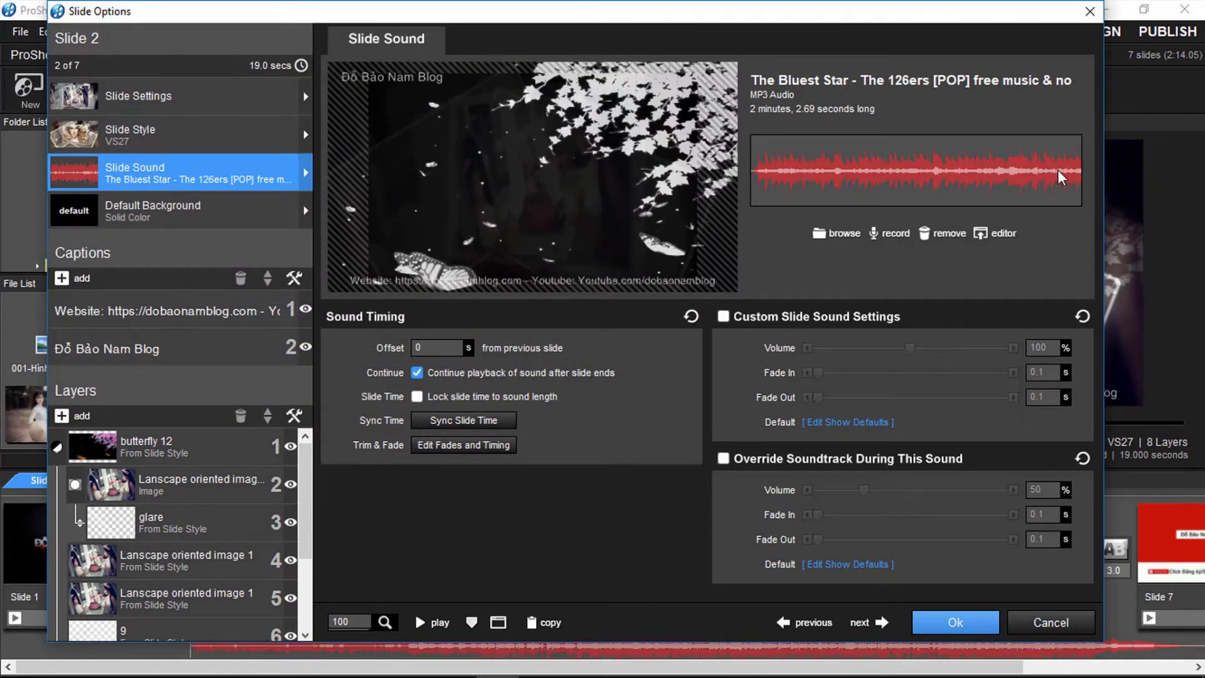
pyautogui.click(956, 622)
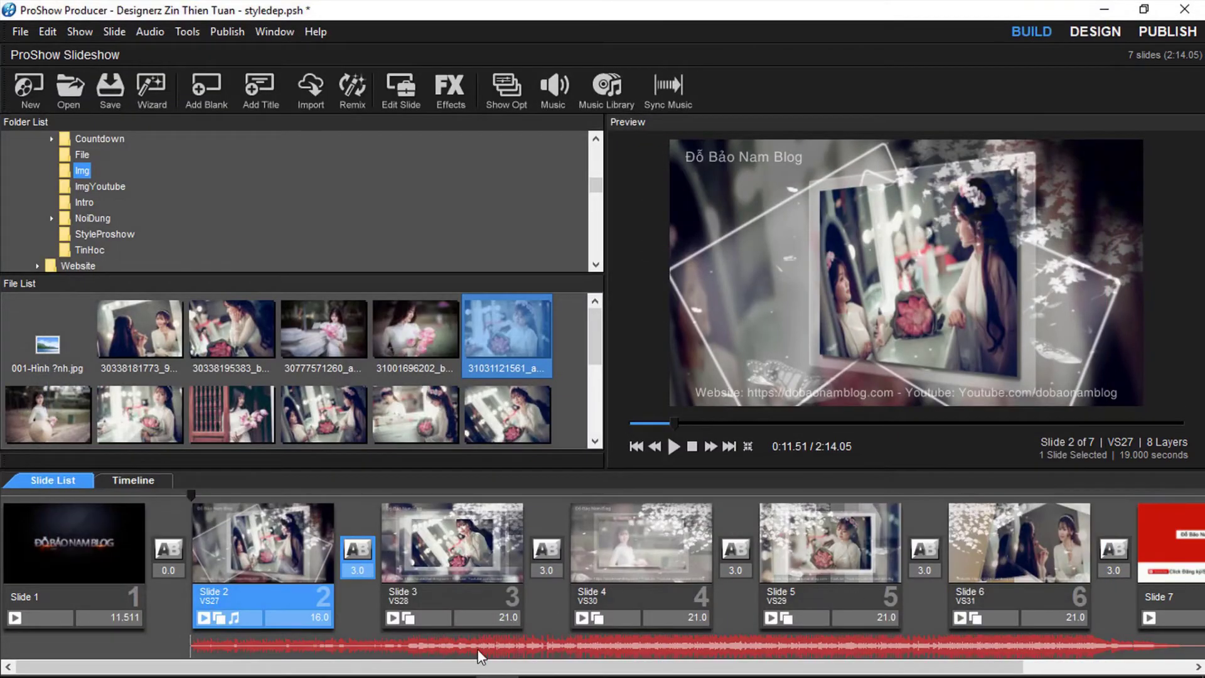
# Preview the show full screen from slide 2 with its new music.
pyautogui.scroll(-1, 480, 656)
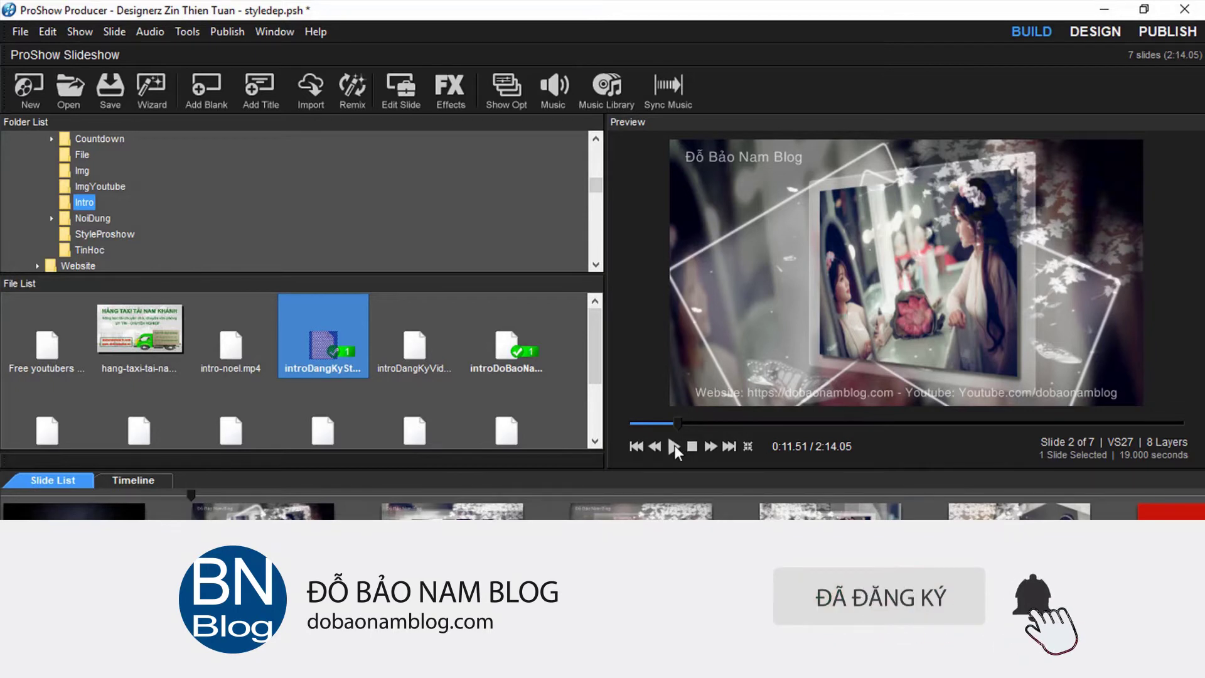
pyautogui.click(749, 447)
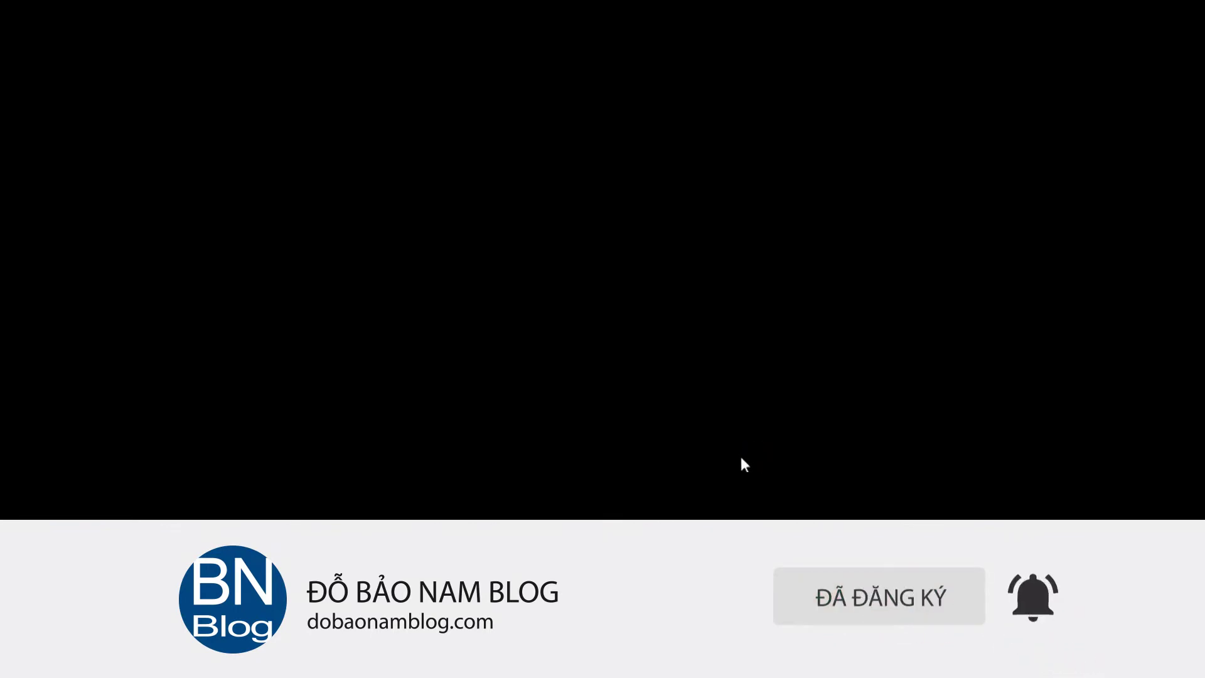